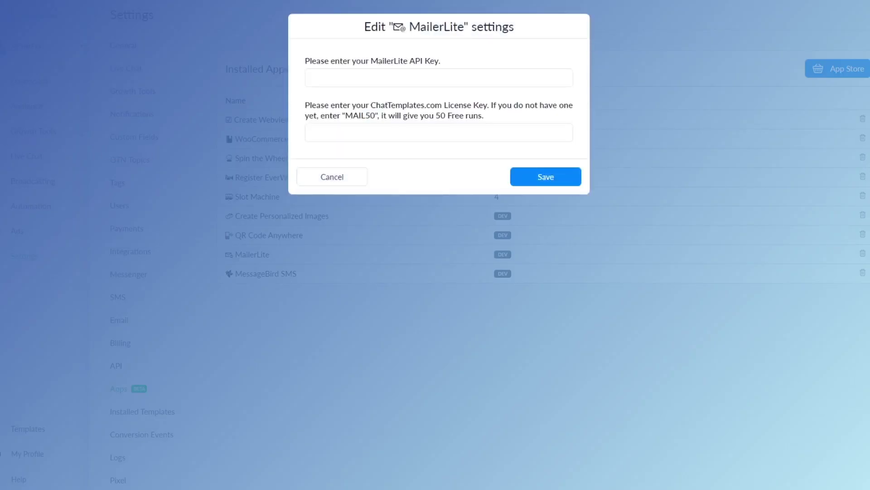
Fill the MailerLite settings with the hint's free license code and an API key, then save.
double_click(353, 117)
left_click_drag(363, 117, 356, 133)
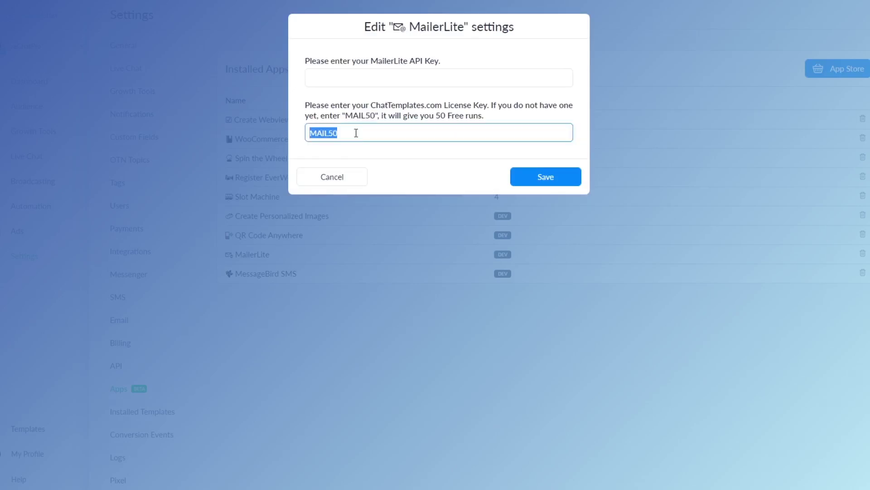
left_click(356, 133)
left_click(340, 76)
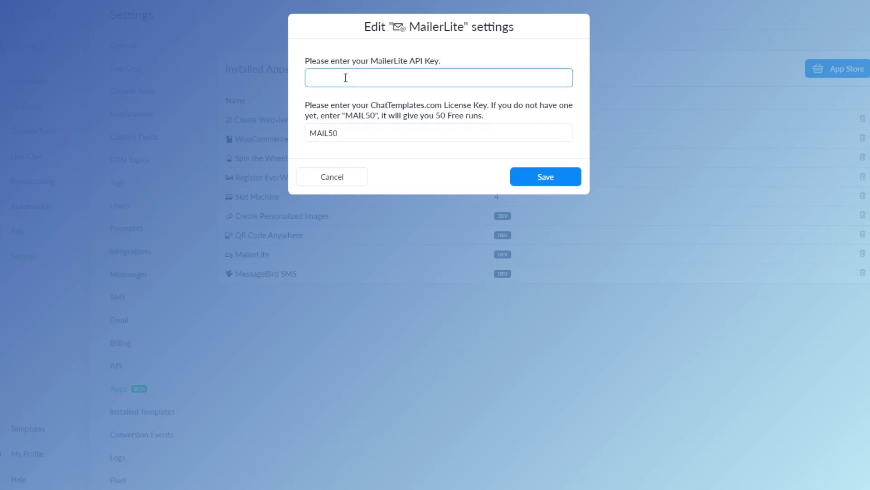
type("6546546546546546")
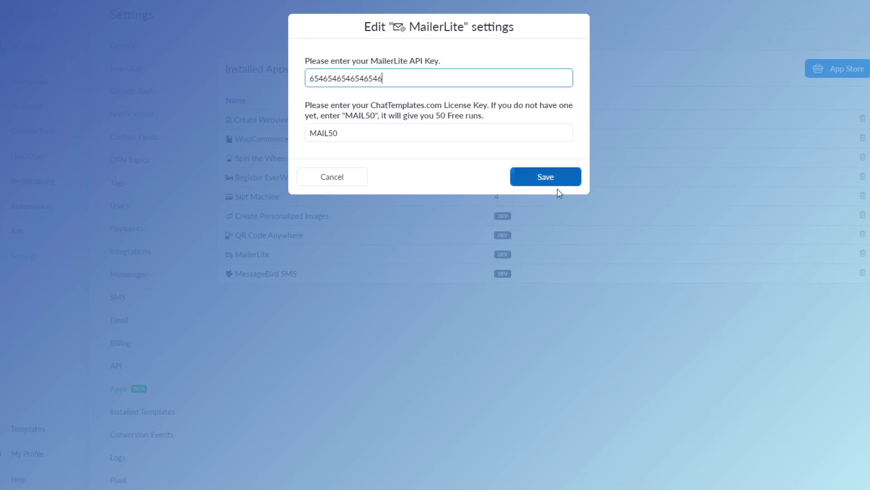
left_click(549, 181)
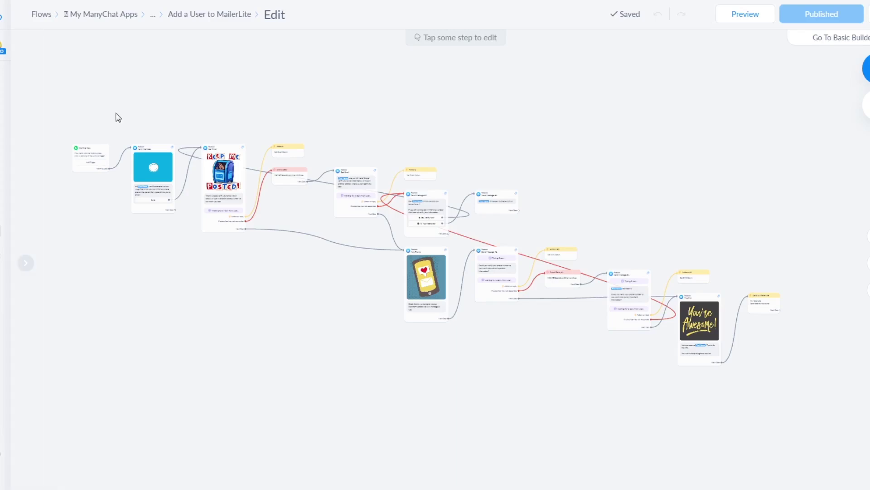
Zoom in and pan to the flow's start, showing the Send Message and Get Email steps.
scroll(116, 116, "up", 5)
left_click_drag(116, 150, 159, 56)
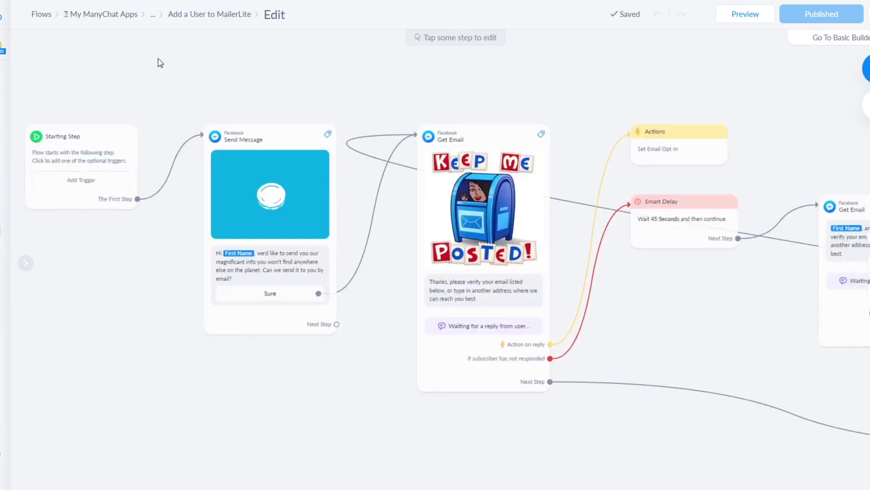
mouse_move(367, 260)
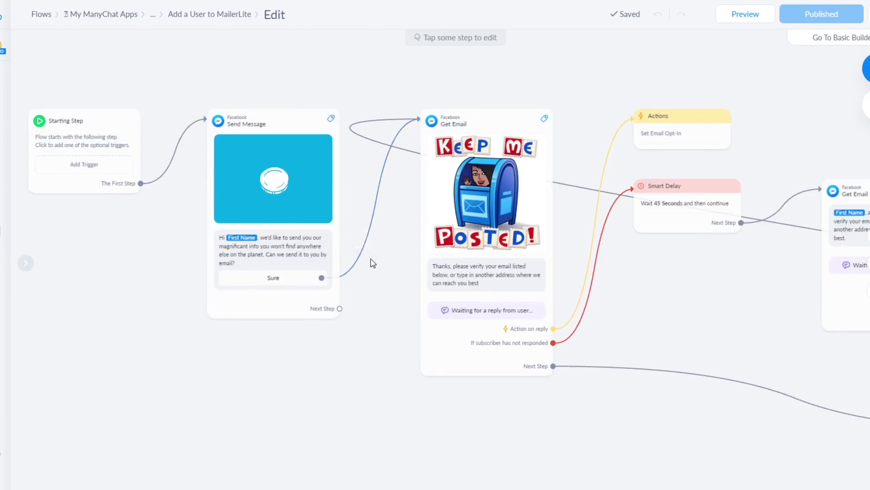
left_click_drag(181, 244, 178, 238)
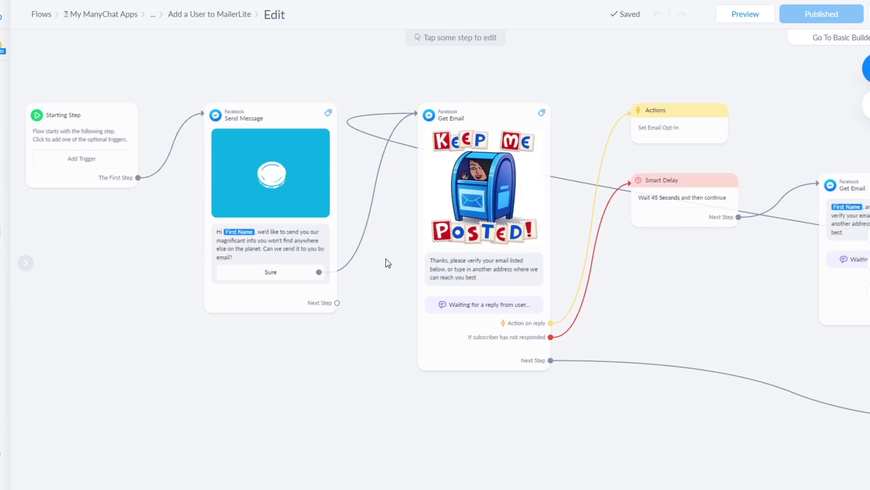
scroll(272, 253, "up", 3)
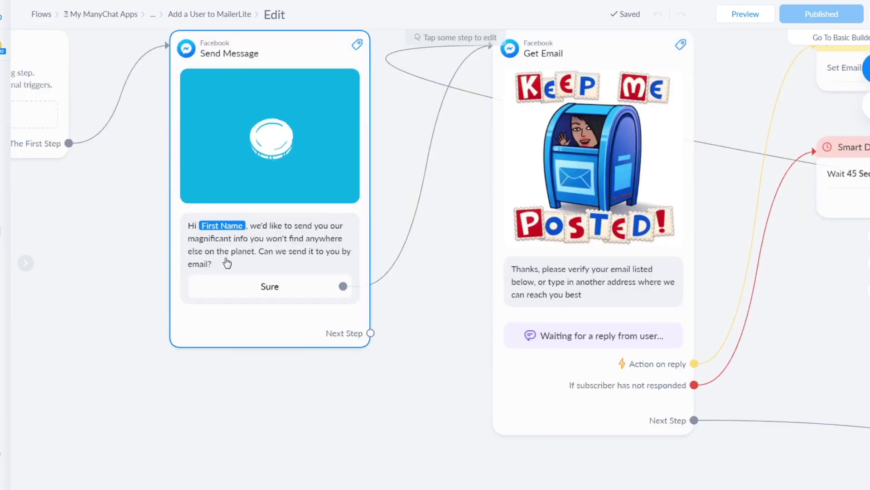
left_click_drag(456, 235, 324, 228)
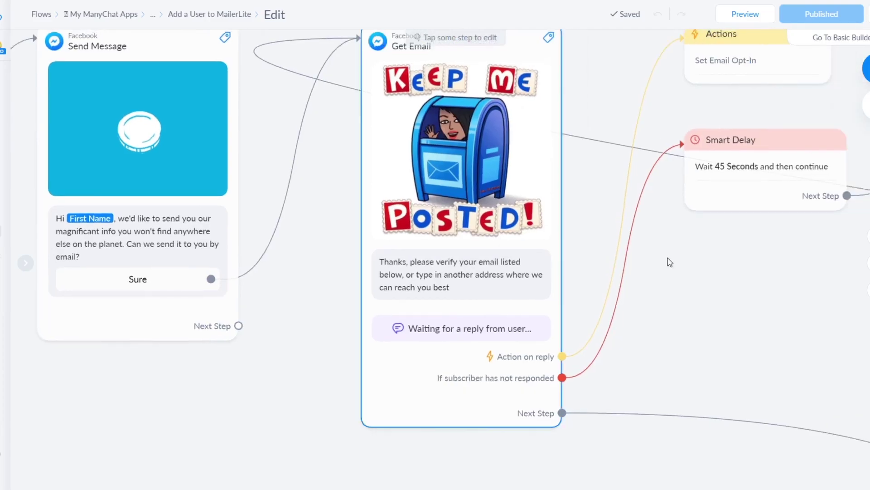
left_click_drag(701, 268, 553, 272)
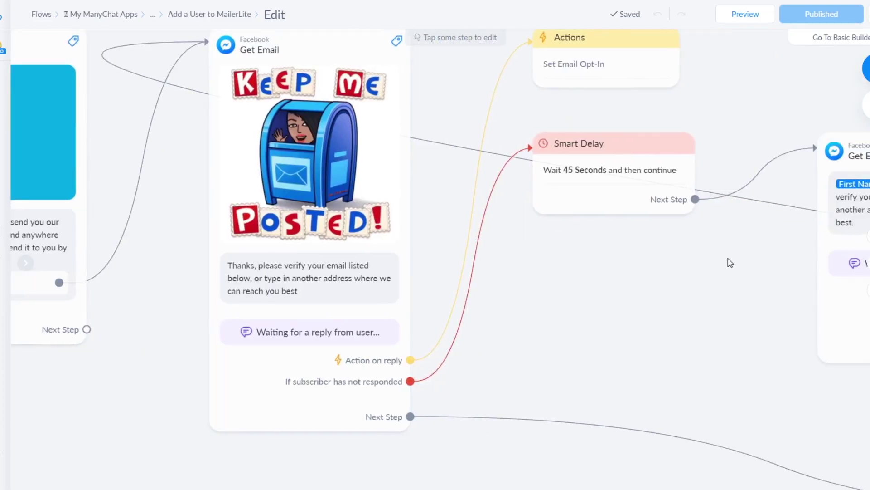
scroll(614, 241, "down", 5)
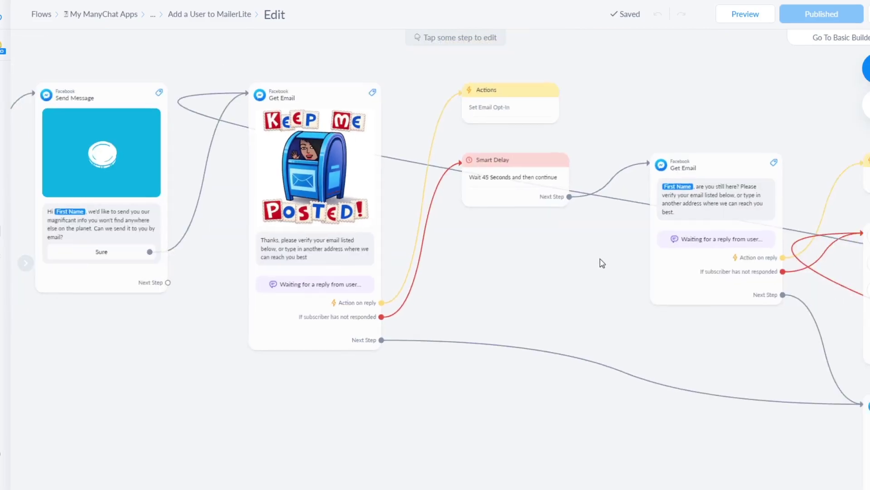
left_click_drag(654, 263, 429, 225)
left_click_drag(595, 295, 456, 274)
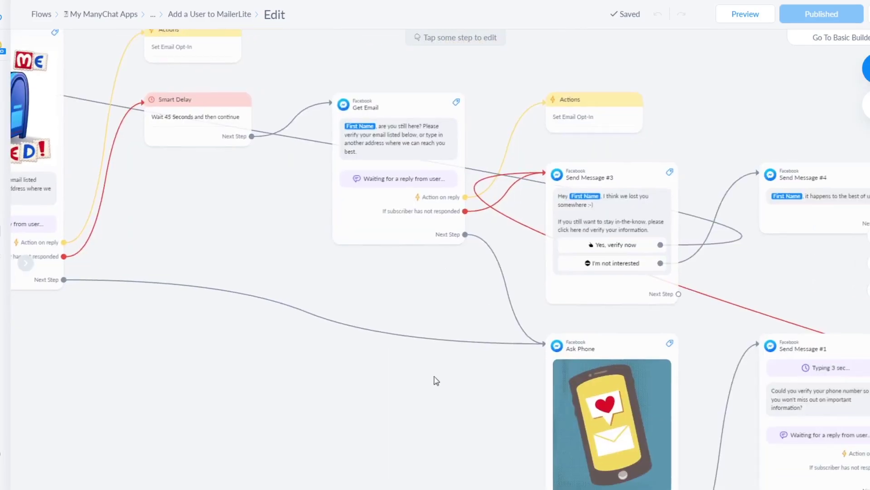
scroll(435, 378, "down", 3)
scroll(436, 378, "right", 2)
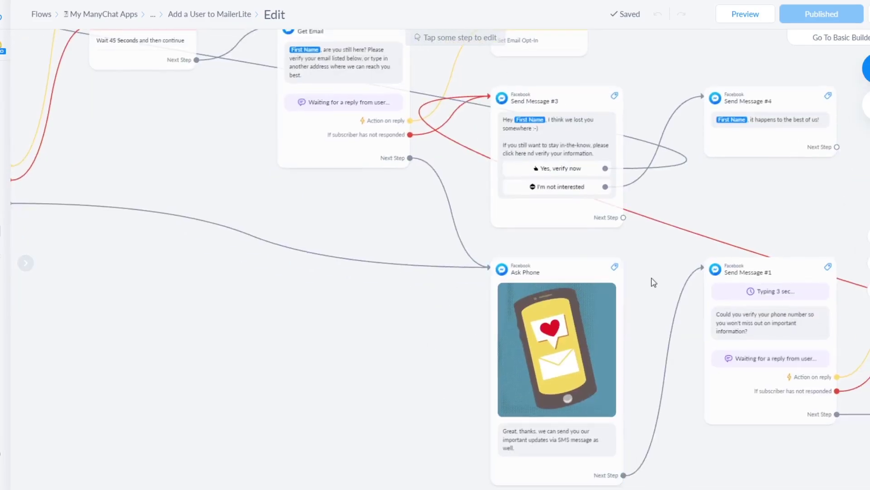
left_click_drag(666, 279, 561, 239)
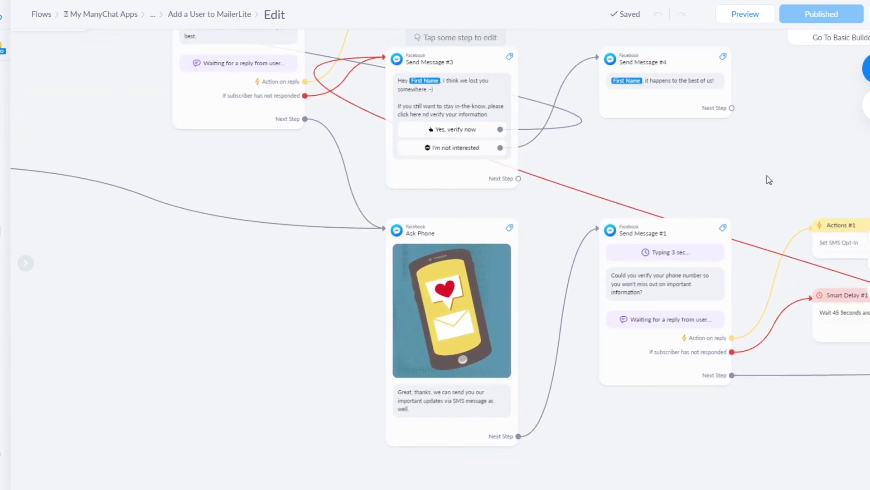
left_click_drag(787, 182, 624, 161)
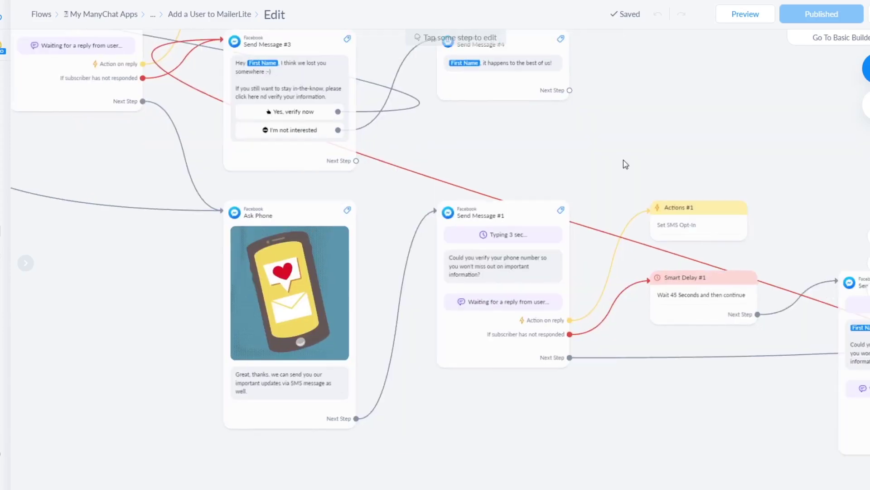
left_click_drag(727, 161, 617, 161)
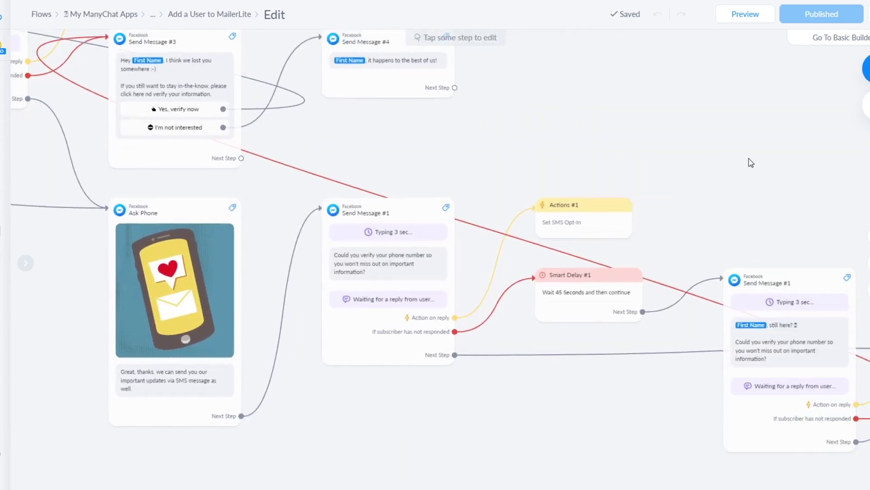
left_click_drag(757, 171, 660, 154)
scroll(682, 173, "down", 5)
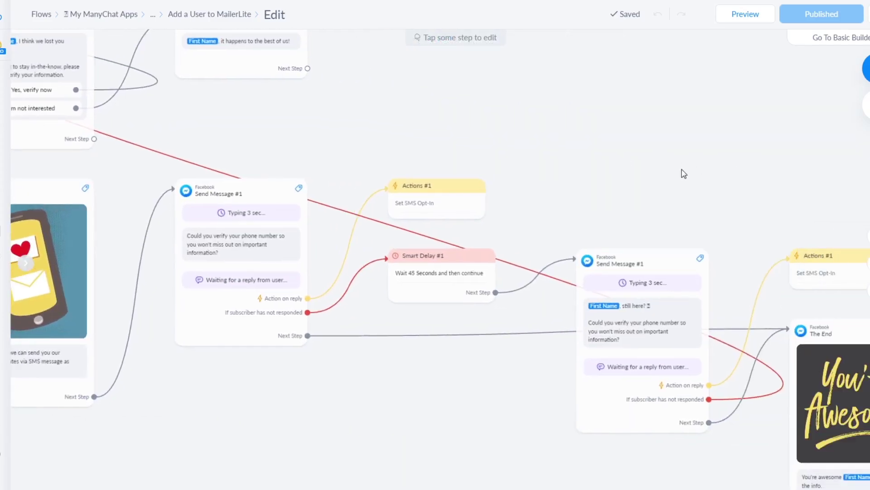
left_click_drag(695, 171, 545, 182)
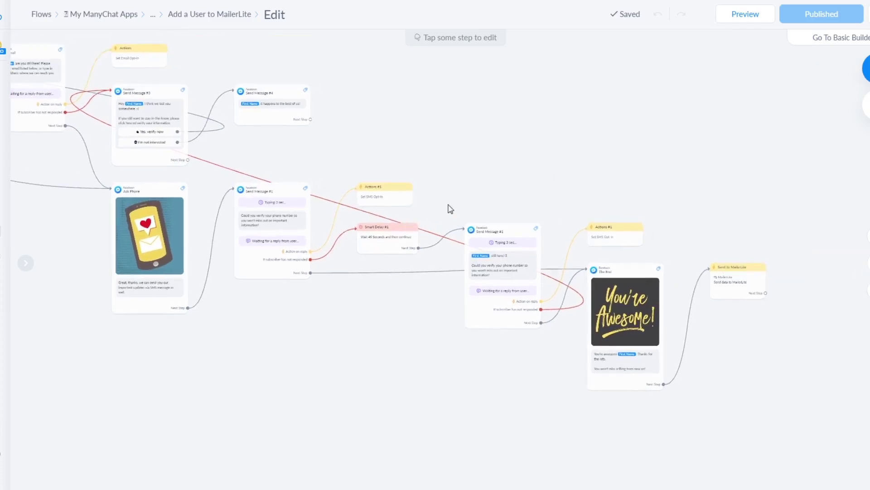
scroll(316, 282, "up", 5)
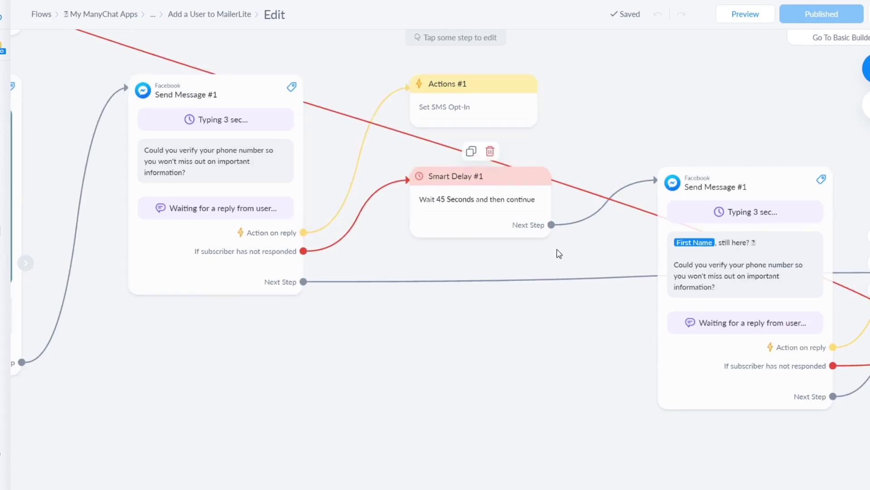
Pan along the flow past Actions #1 to The End and Send to MailerLite steps.
left_click_drag(560, 249, 298, 290)
left_click_drag(355, 387, 279, 347)
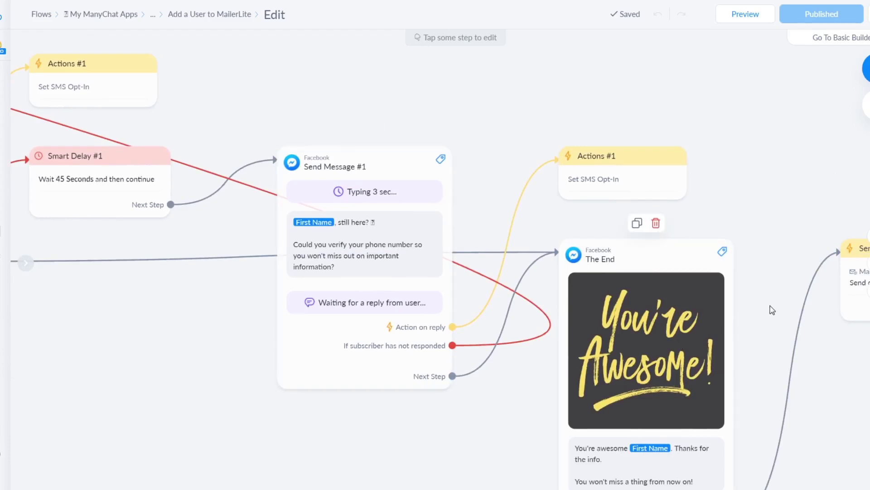
left_click_drag(771, 299, 420, 229)
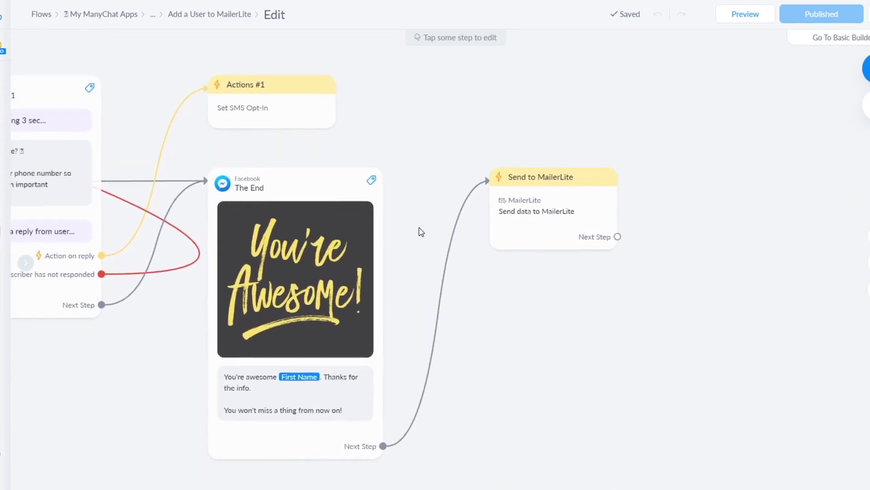
left_click_drag(466, 369, 449, 326)
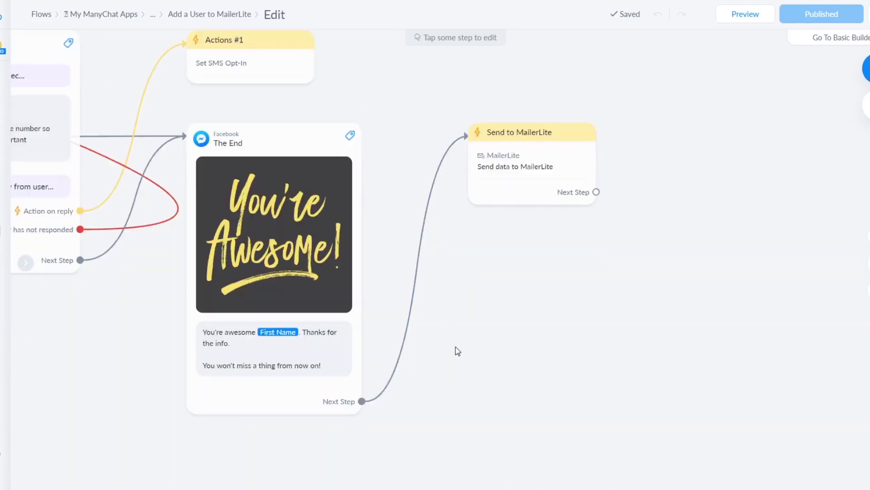
Select The End and Send to MailerLite steps, then bring up the step-type list beside the final step.
left_click(295, 352)
left_click(526, 166)
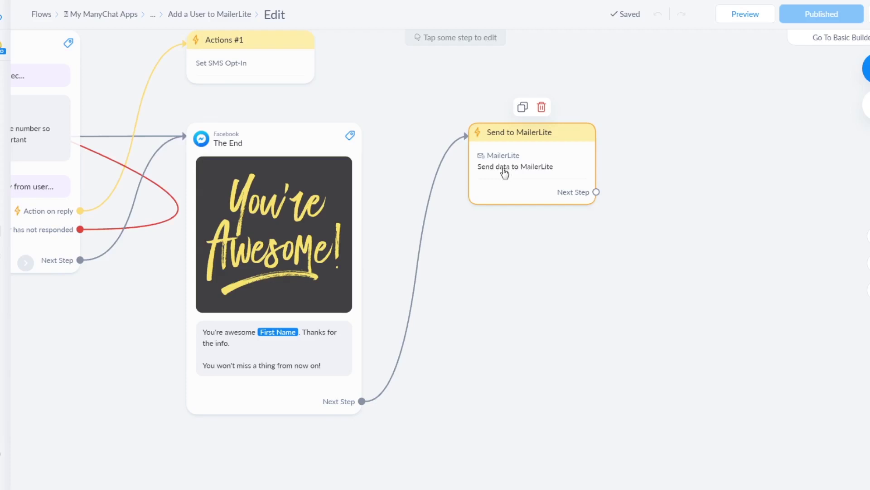
left_click_drag(630, 190, 518, 203)
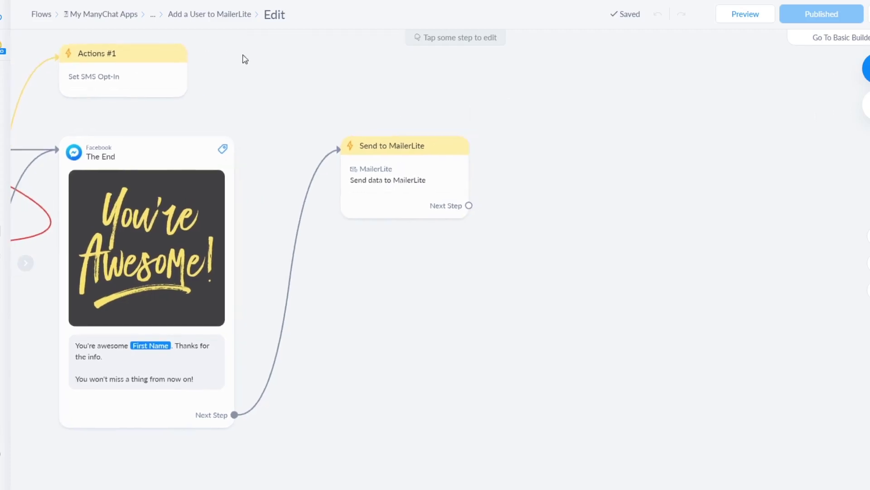
left_click(866, 68)
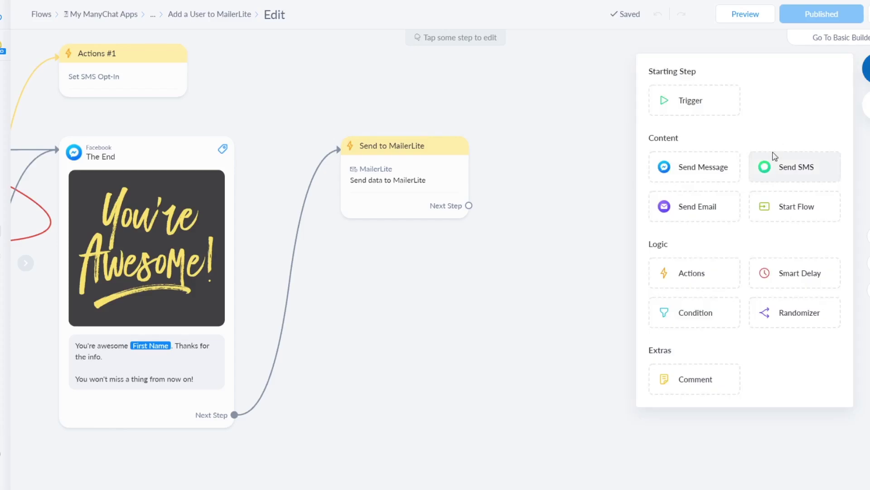
Add an Actions #2 step containing a MailerLite 'Send data to MailerLite' action.
left_click(694, 272)
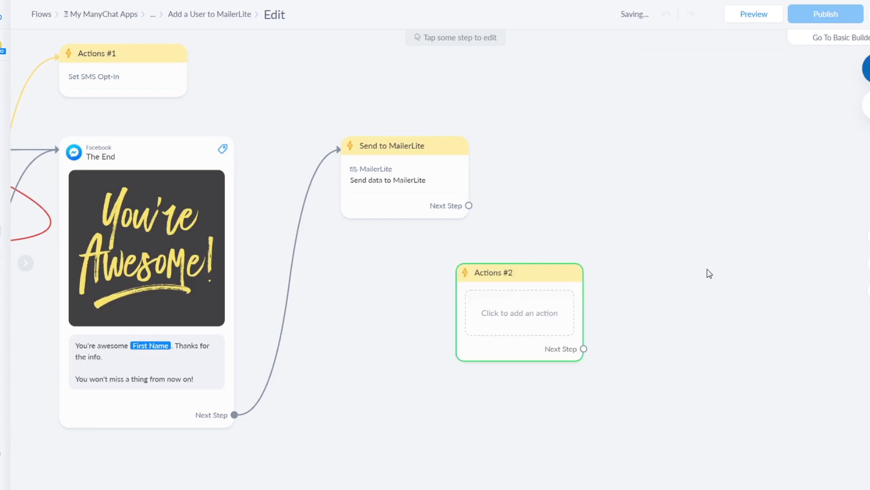
left_click(526, 314)
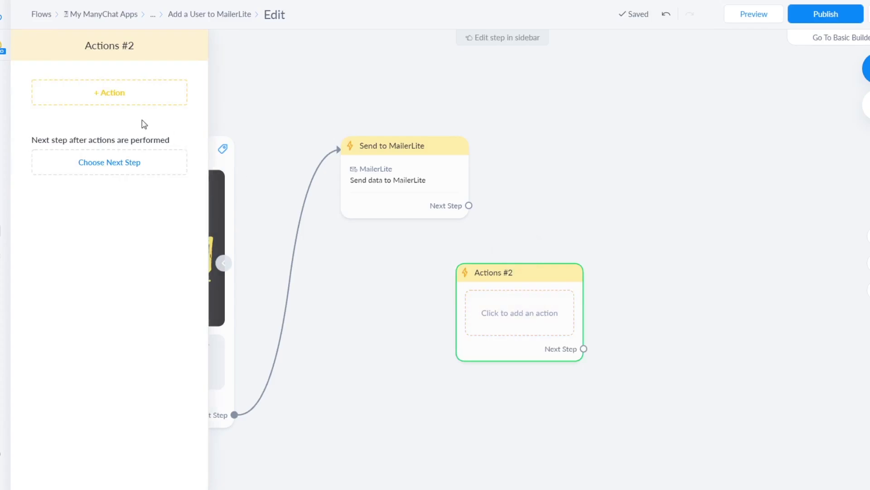
left_click(105, 101)
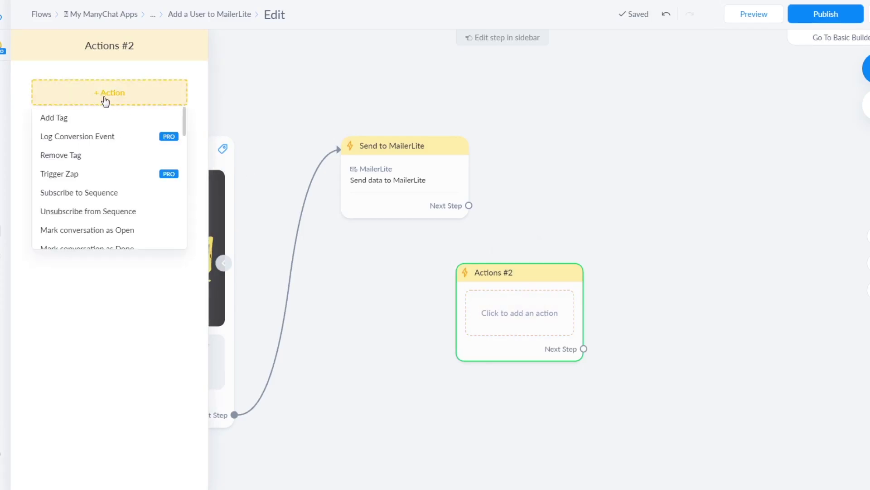
scroll(107, 175, "down", 15)
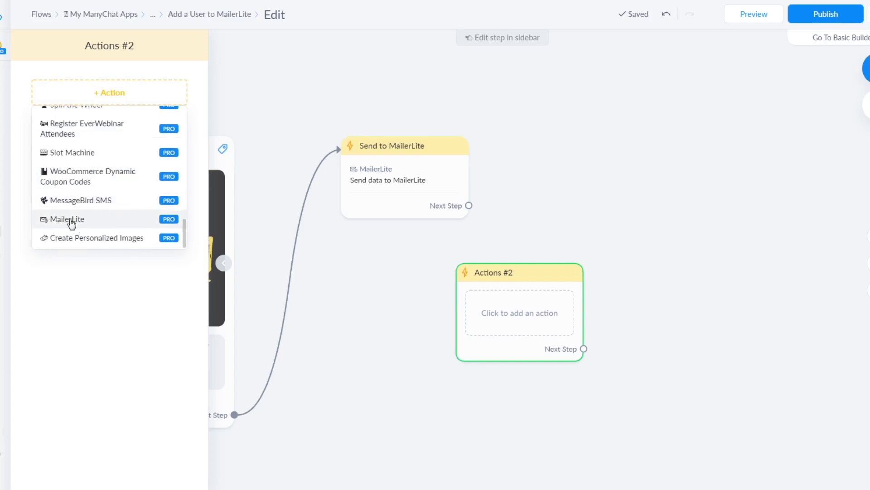
left_click(74, 220)
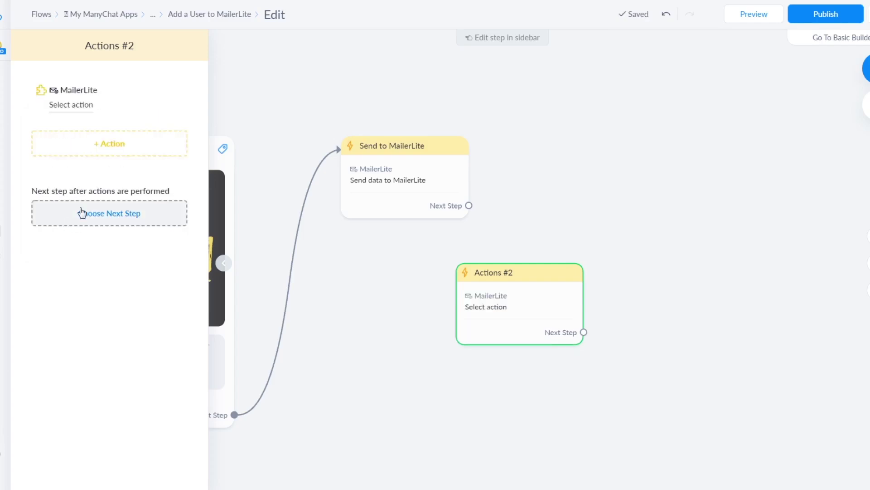
left_click(78, 106)
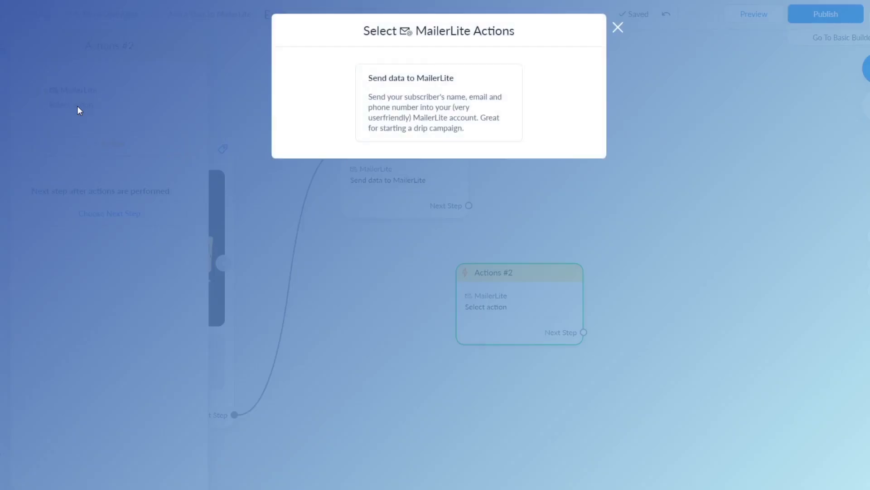
left_click(443, 122)
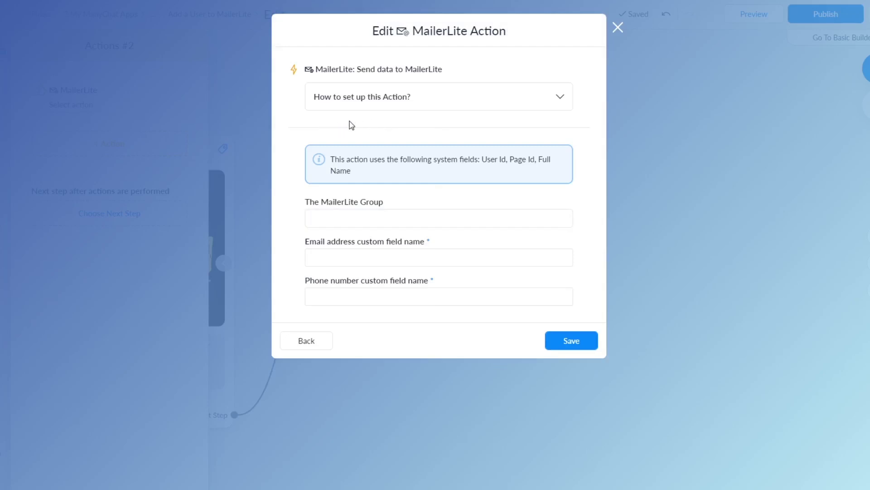
Choose SocialSource.nl as the MailerLite group.
left_click(405, 100)
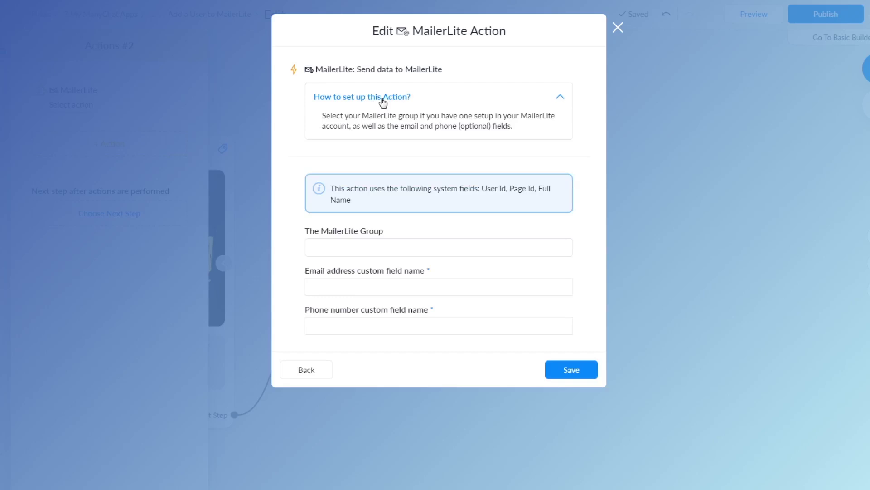
left_click(389, 100)
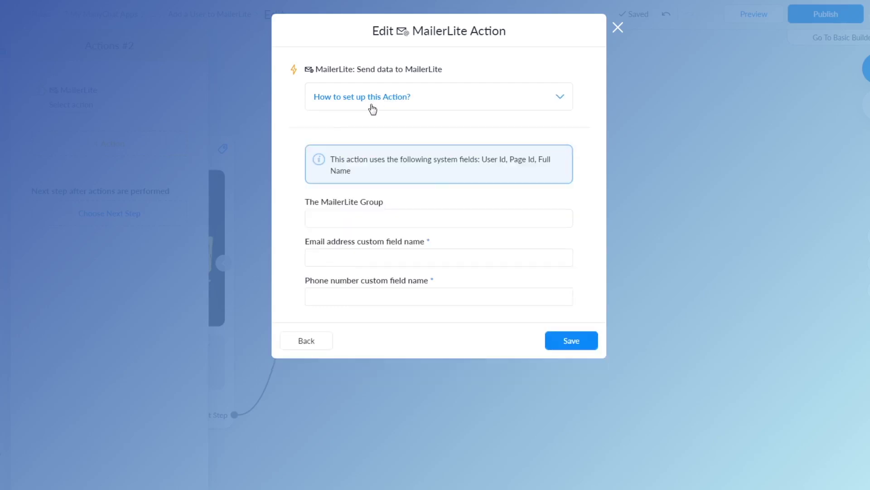
left_click(356, 220)
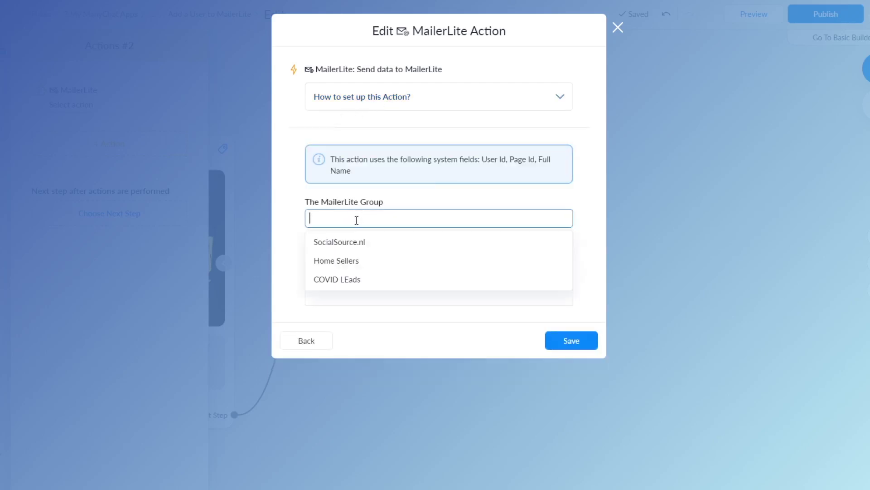
left_click(343, 248)
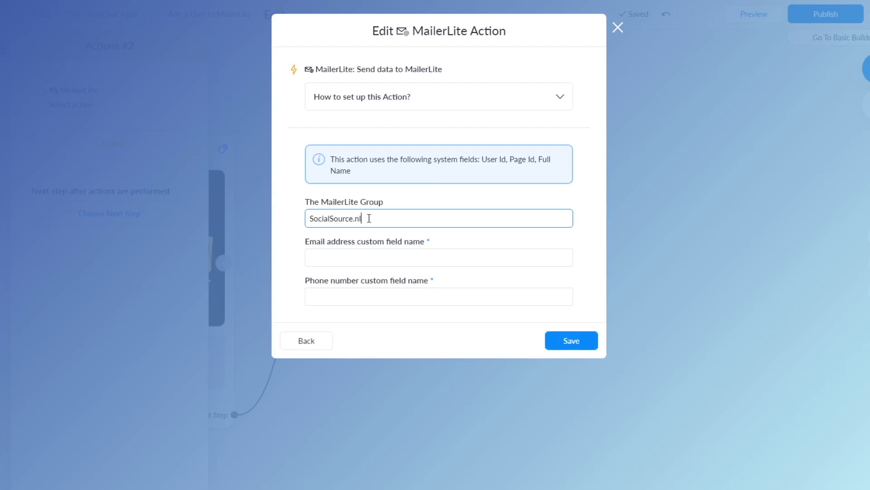
Map the email address field to Email, correcting a mistaken Phone choice.
left_click(345, 258)
type("phon")
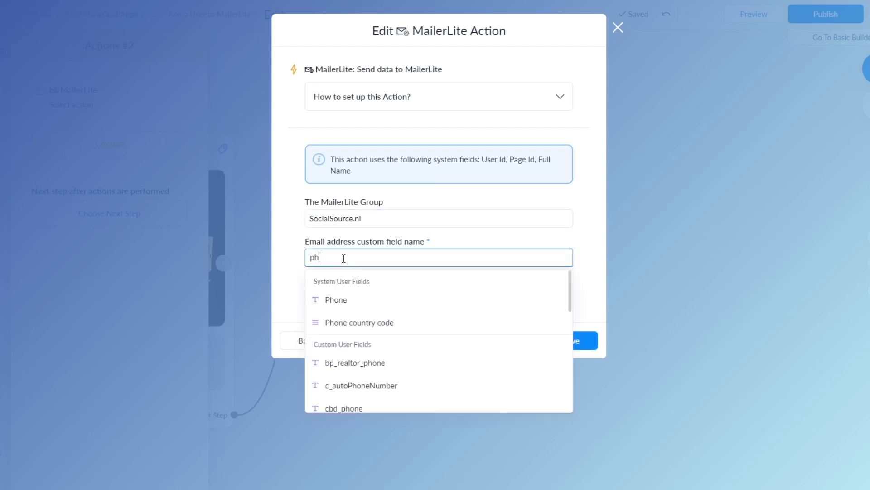
type("e")
left_click(337, 300)
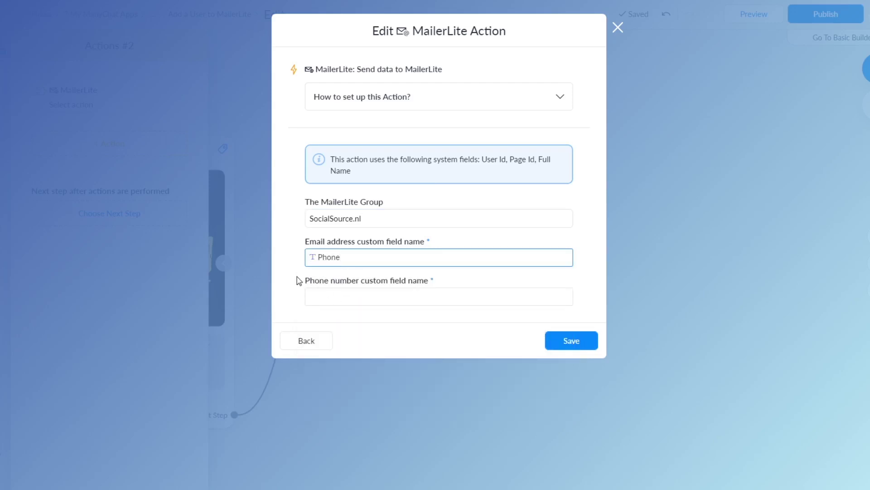
left_click(353, 257)
key("BackSpace")
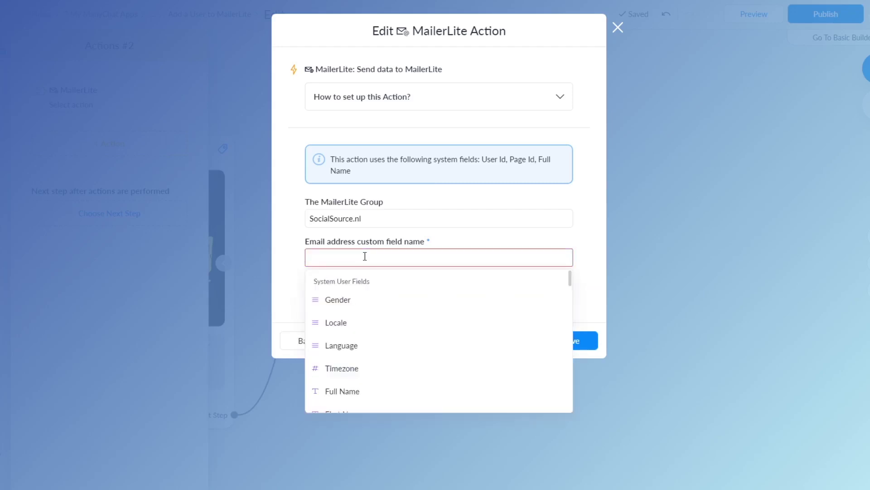
type("Email")
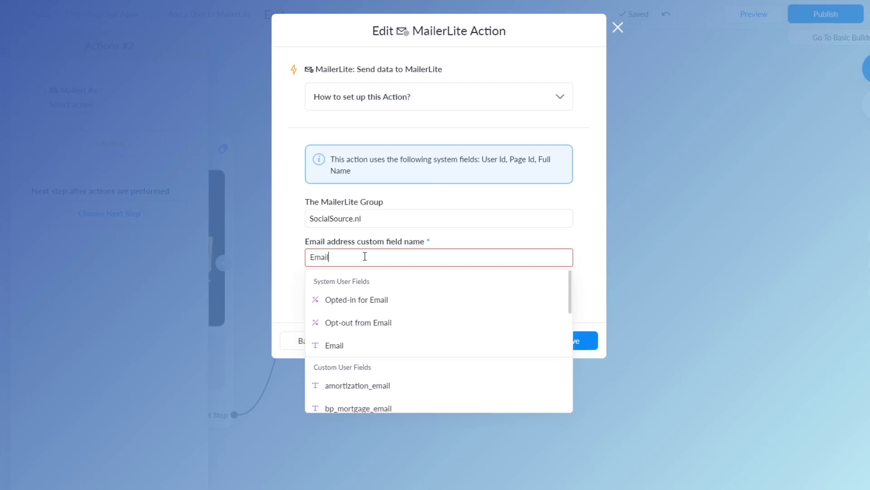
left_click(339, 345)
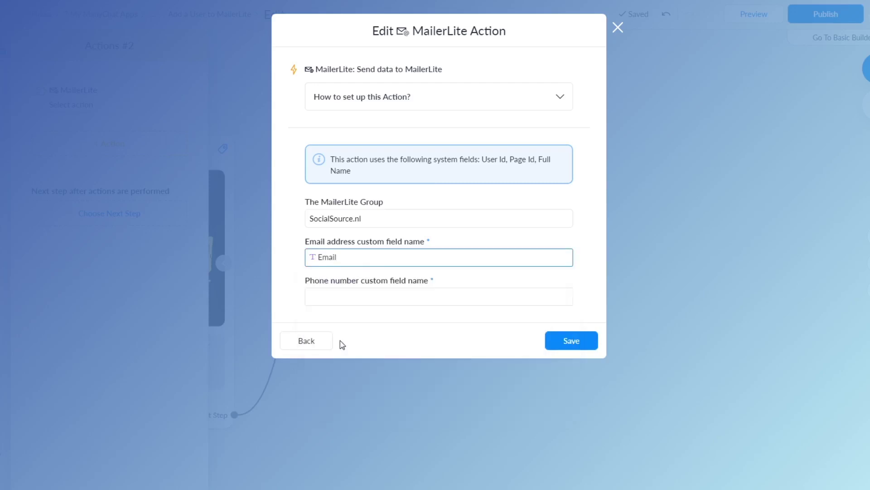
Map the phone number field to Phone.
left_click(348, 298)
type("P")
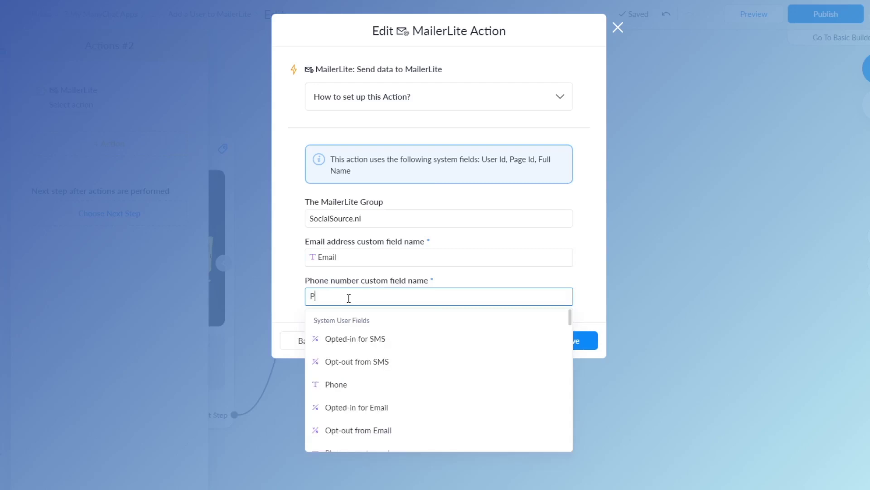
type("hone")
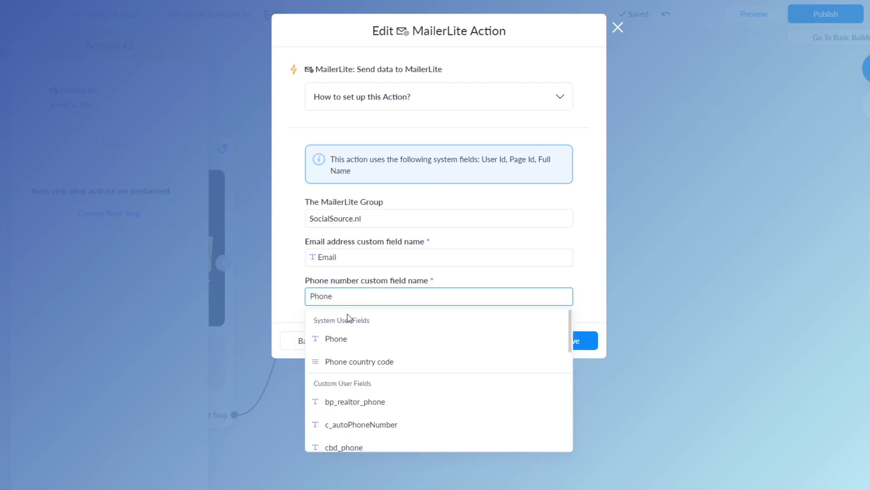
left_click(338, 340)
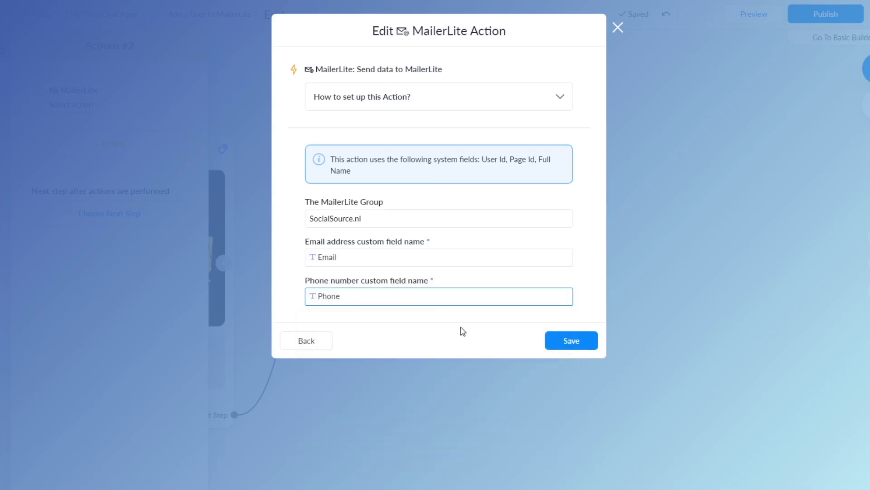
Save the MailerLite action, then delete the Actions #2 step and confirm.
left_click(565, 347)
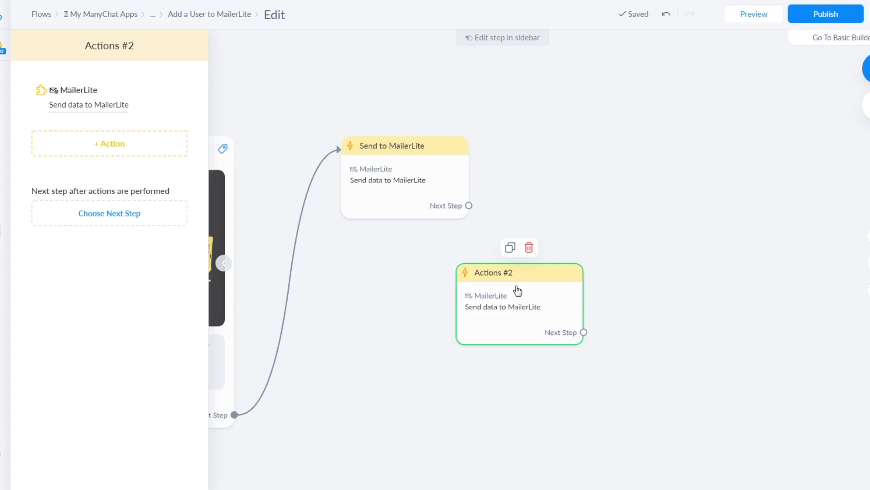
left_click_drag(530, 281, 427, 271)
left_click(440, 242)
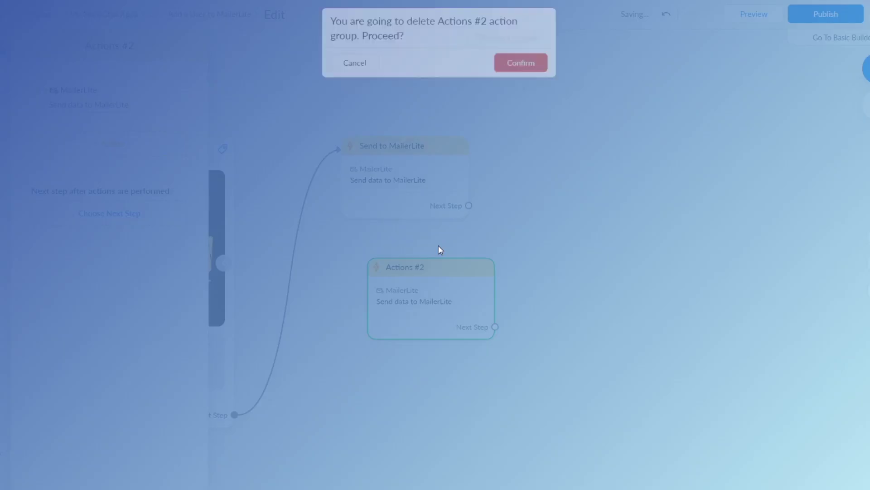
left_click(522, 69)
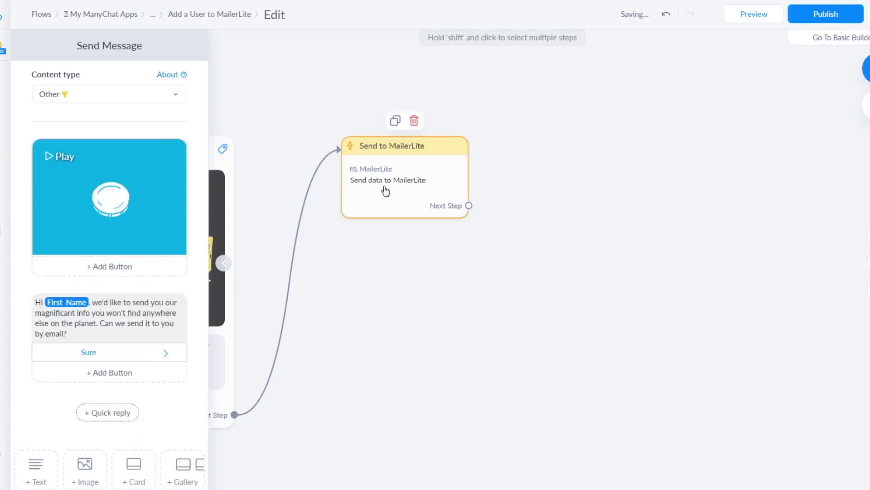
Set the Send to MailerLite step's existing action group to SocialSource.nl and save.
left_click(382, 189)
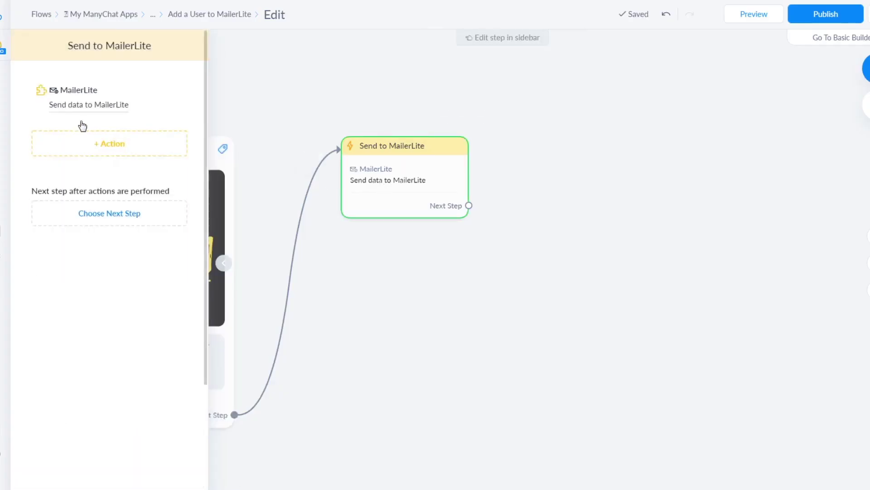
left_click(70, 113)
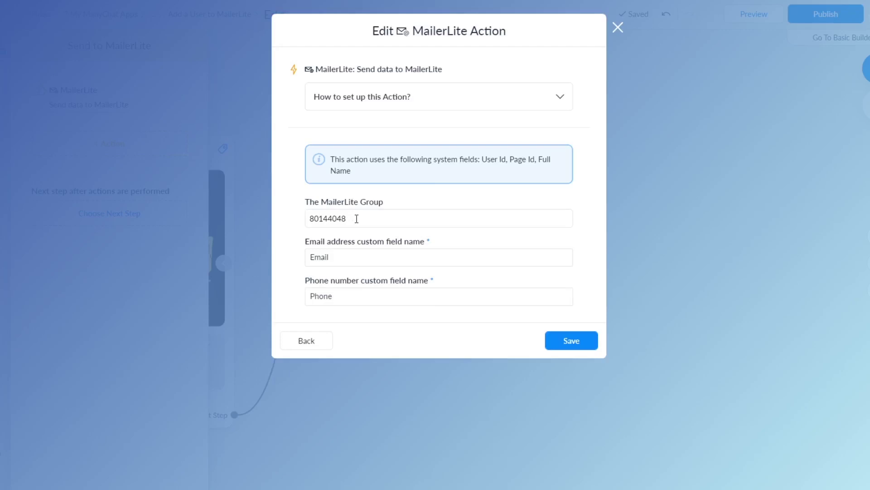
left_click(357, 219)
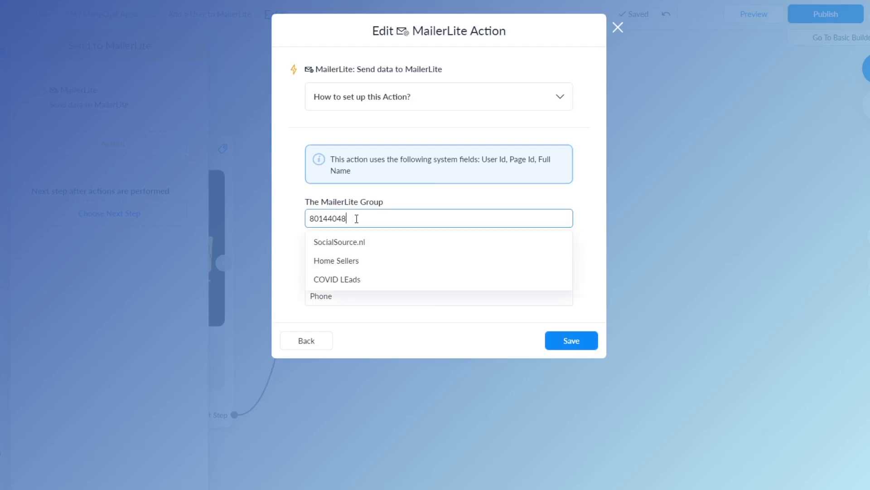
left_click(356, 242)
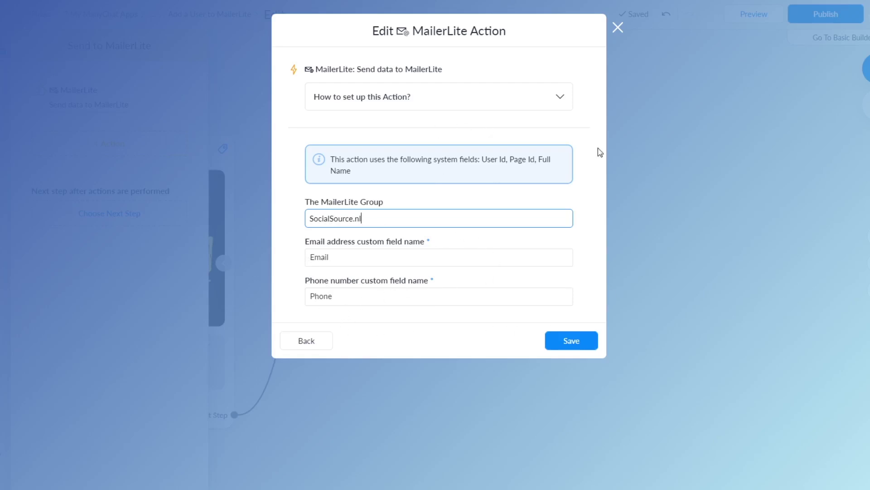
left_click(567, 341)
Pan back past the Smart Delay steps, close the settings sidebar and zoom out over the flow.
scroll(345, 281, "down", 3)
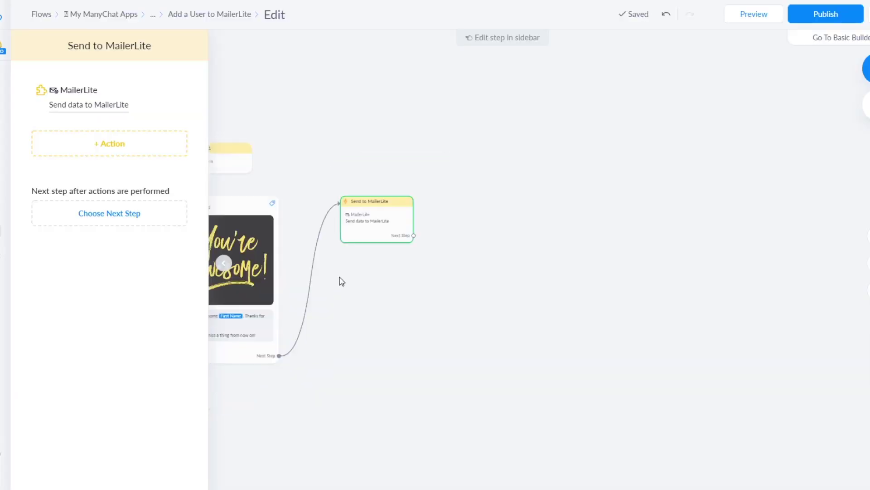
left_click_drag(347, 157, 508, 165)
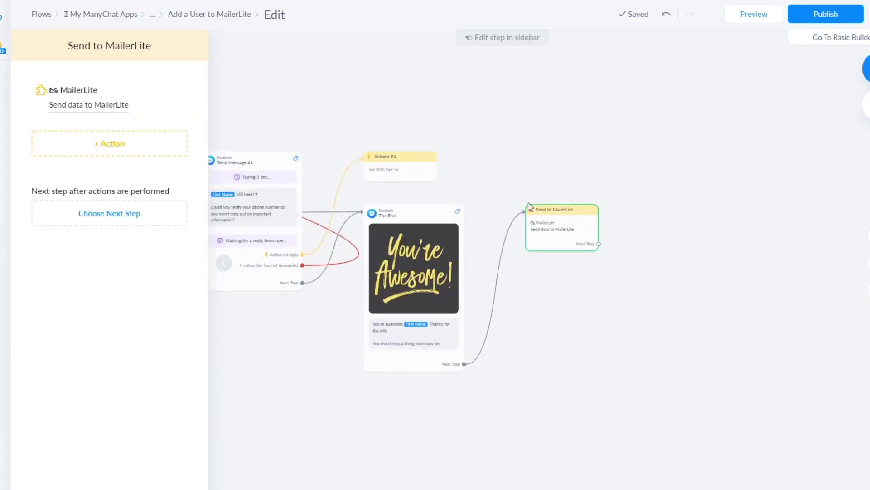
left_click_drag(312, 351, 484, 350)
mouse_move(768, 226)
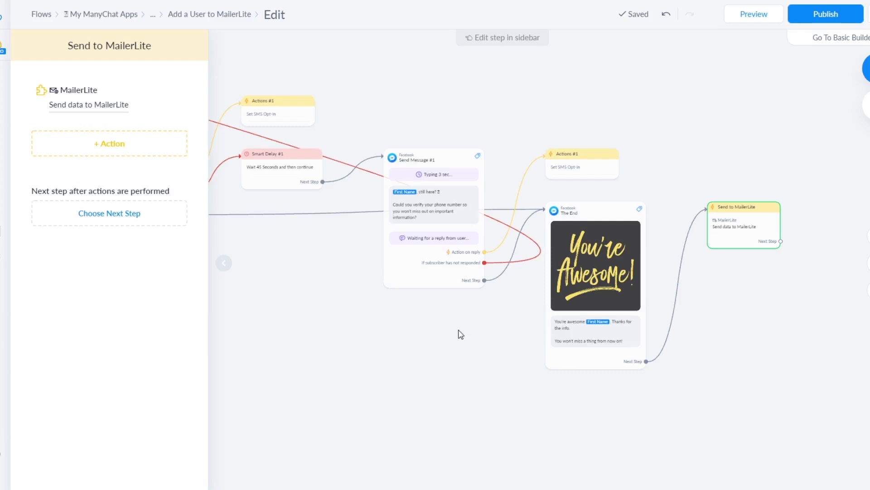
left_click(431, 334)
scroll(402, 338, "down", 4)
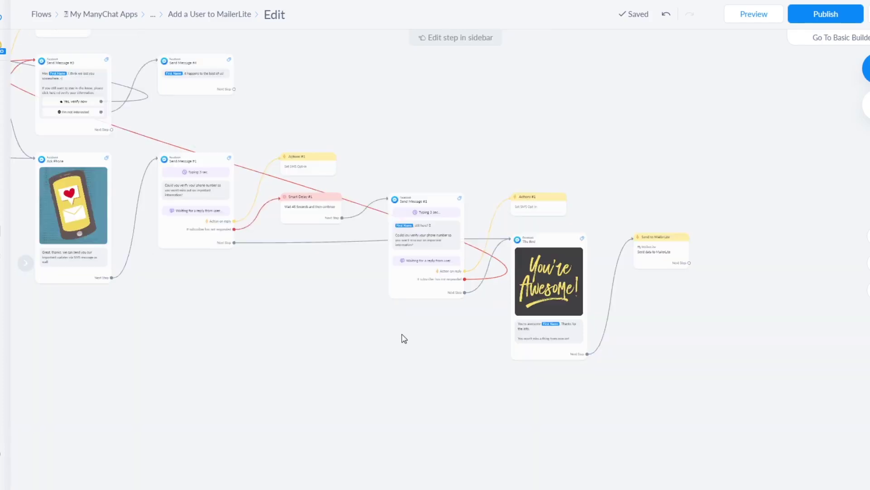
scroll(477, 348, "up", 5)
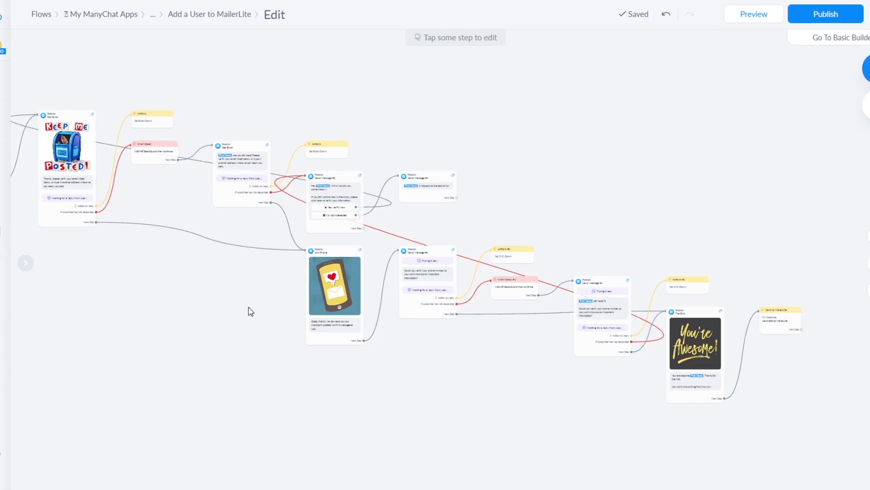
left_click_drag(249, 308, 268, 314)
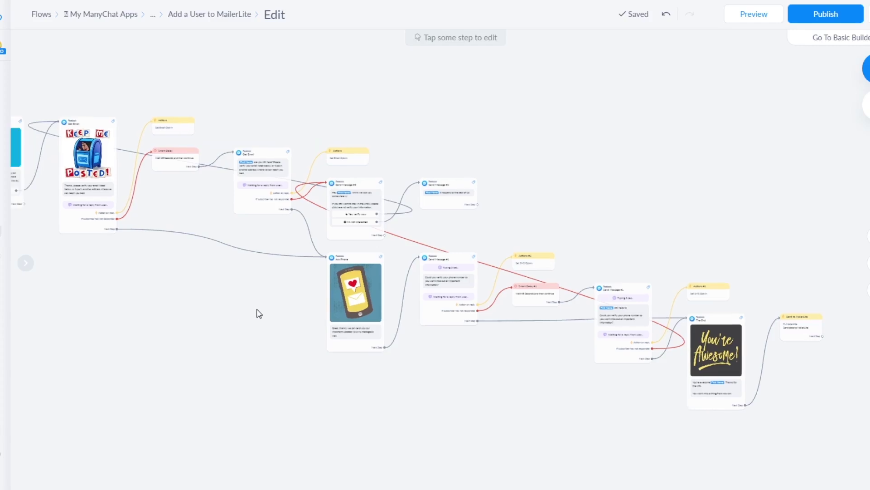